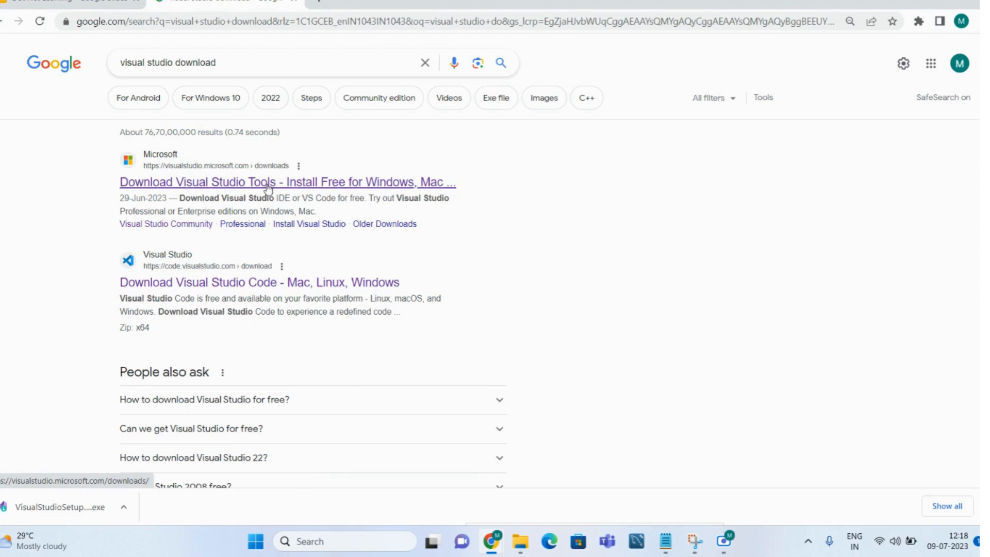
Step: Download the free Visual Studio 2022 Community installer from Microsoft's Visual Studio Tools downloads page
left_click(258, 289)
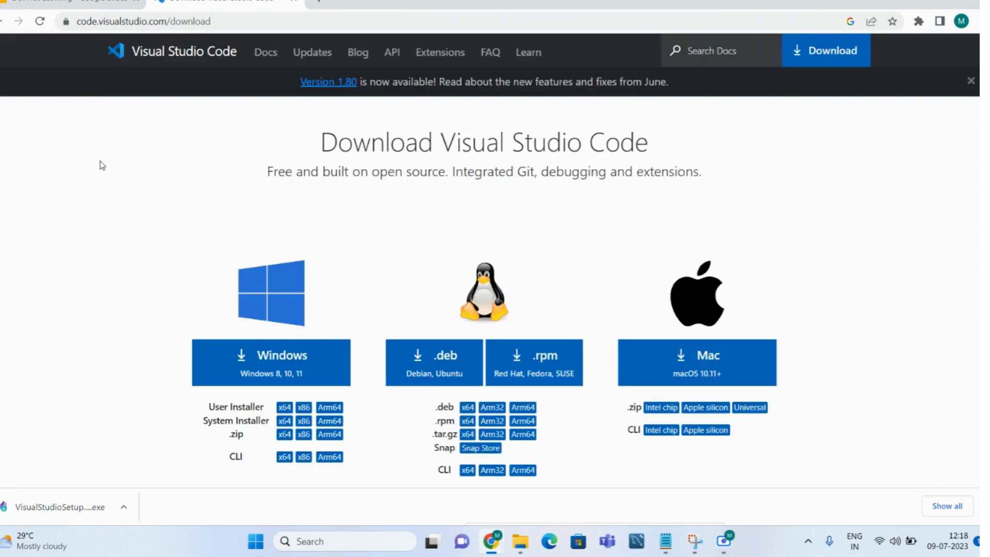
left_click(2, 22)
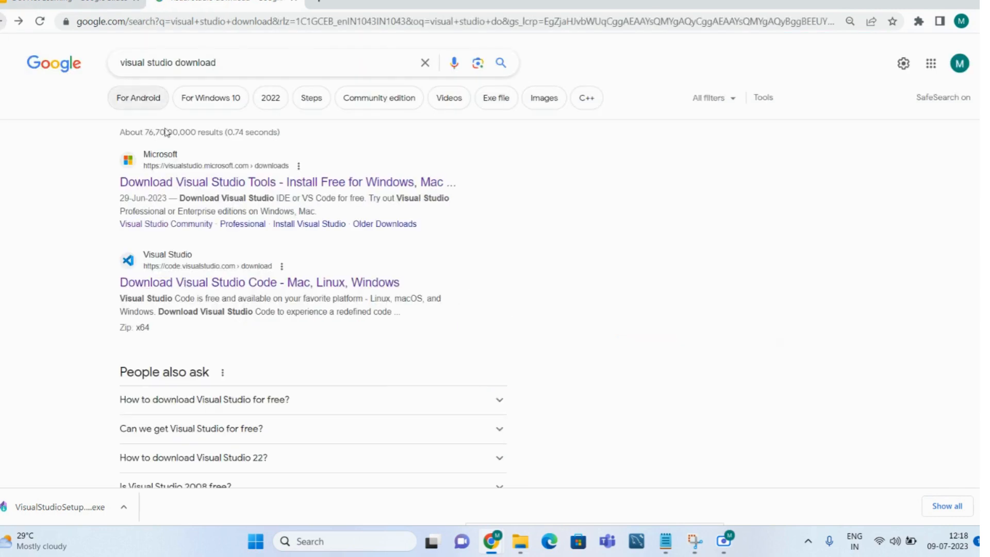
left_click(229, 181)
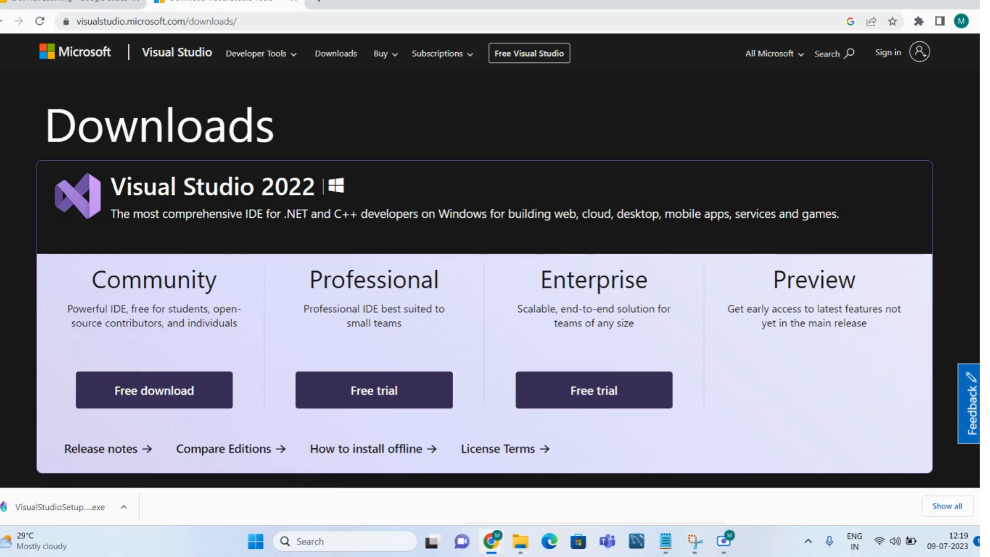
scroll(484, 264, "down", 1)
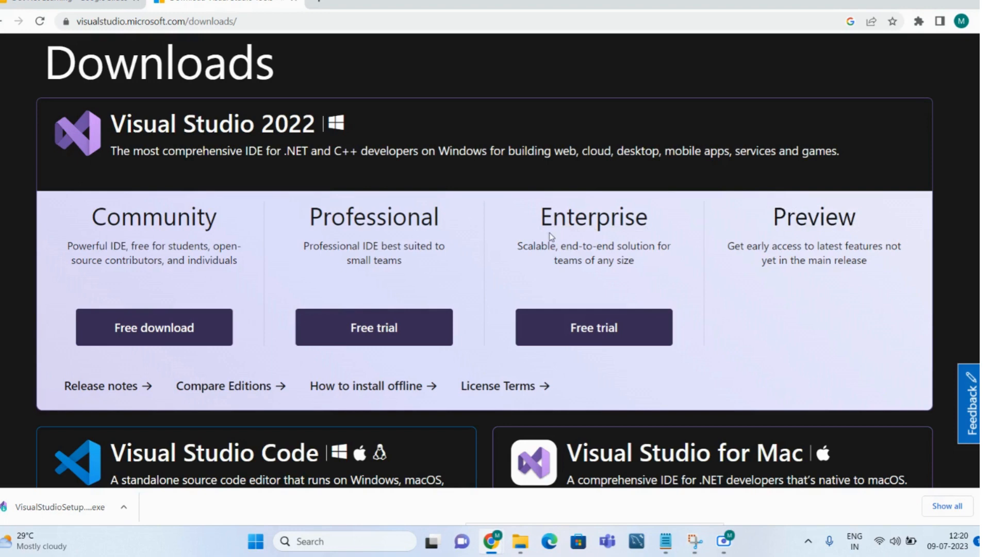
left_click(156, 337)
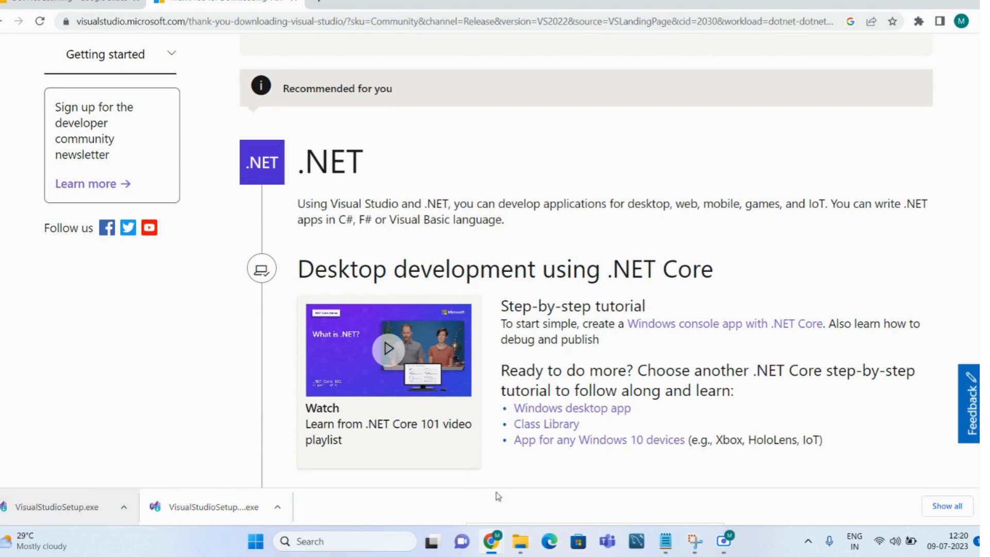
Step: Run VisualStudioSetup from the Downloads folder and continue past the installer's privacy and license notice
mouse_move(521, 542)
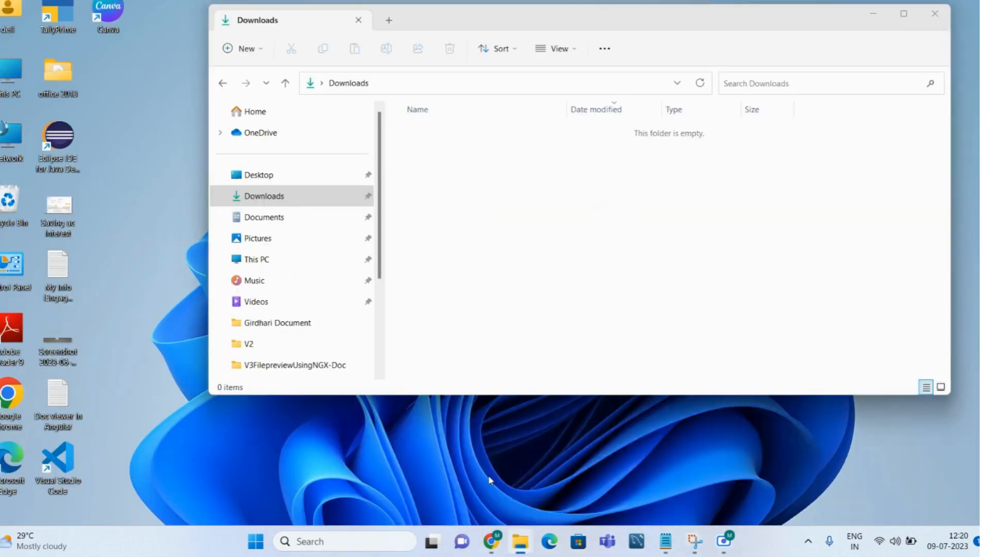
left_click(491, 479)
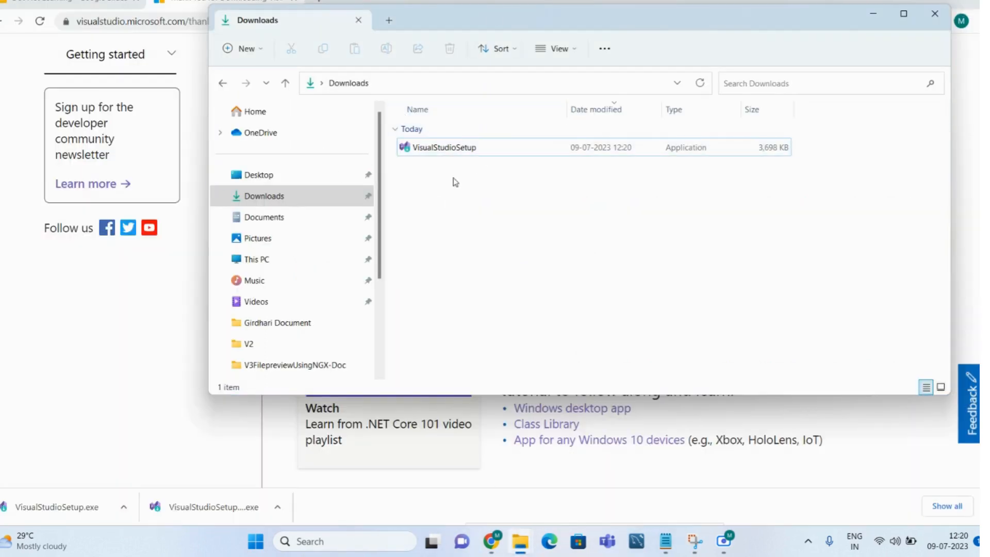
left_click(439, 149)
double_click(439, 149)
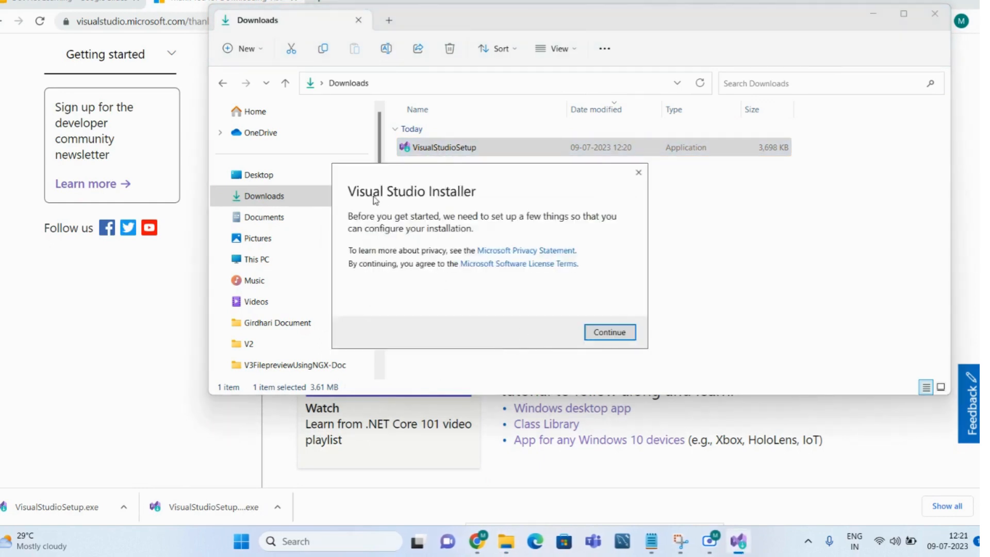
left_click(609, 334)
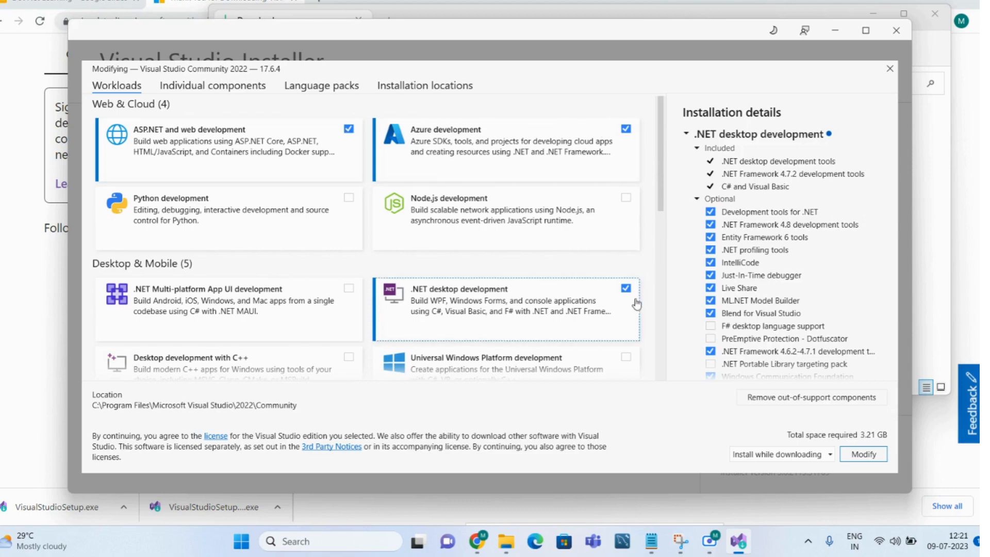
Step: Reselect the ASP.NET and web development workload with Microsoft Teams development tools, additional project templates, .NET WebAssembly Build Tools and .NET 6.0 WebAssembly Build Tools
mouse_move(660, 170)
left_mouse_down()
mouse_move(678, 375)
mouse_move(654, 153)
left_mouse_up()
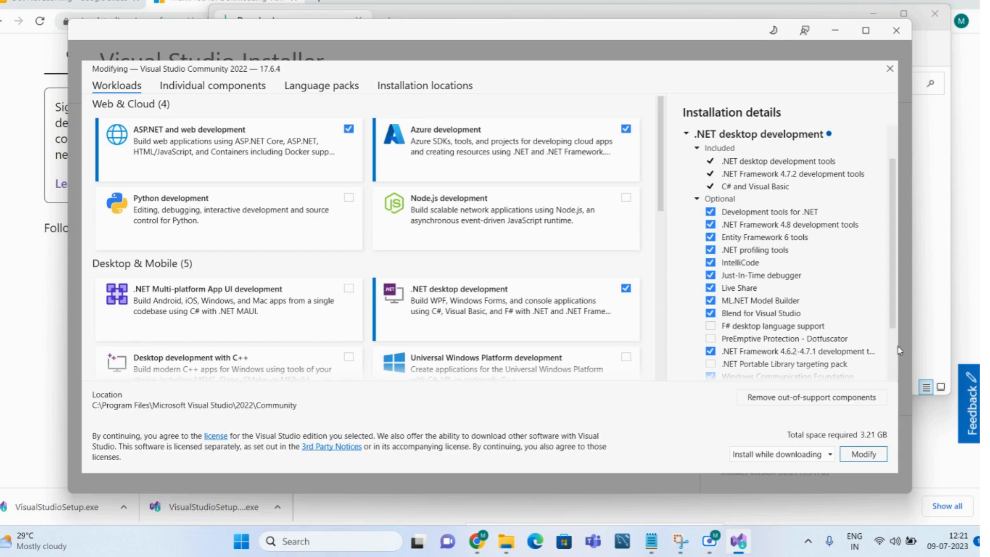
scroll(894, 277, "down", 3)
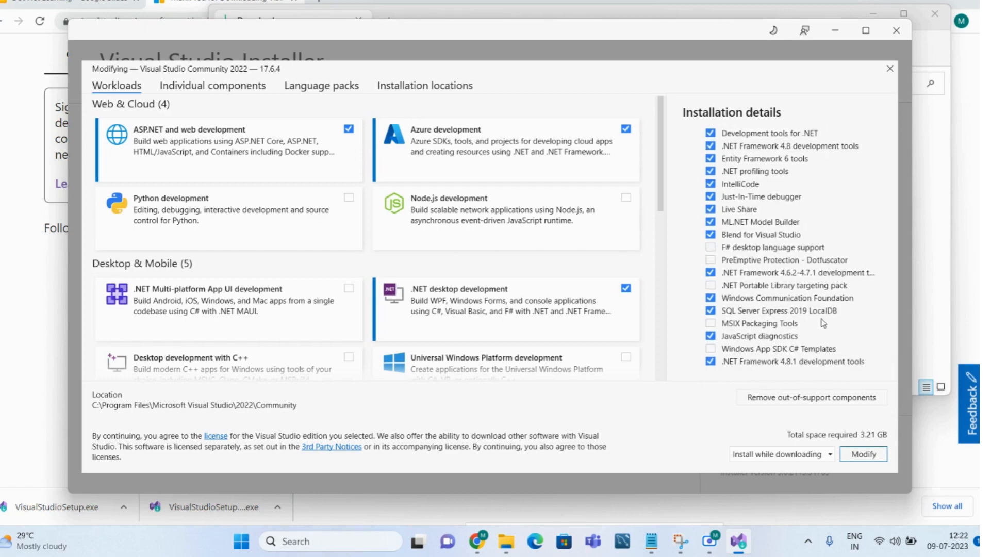
left_click(348, 129)
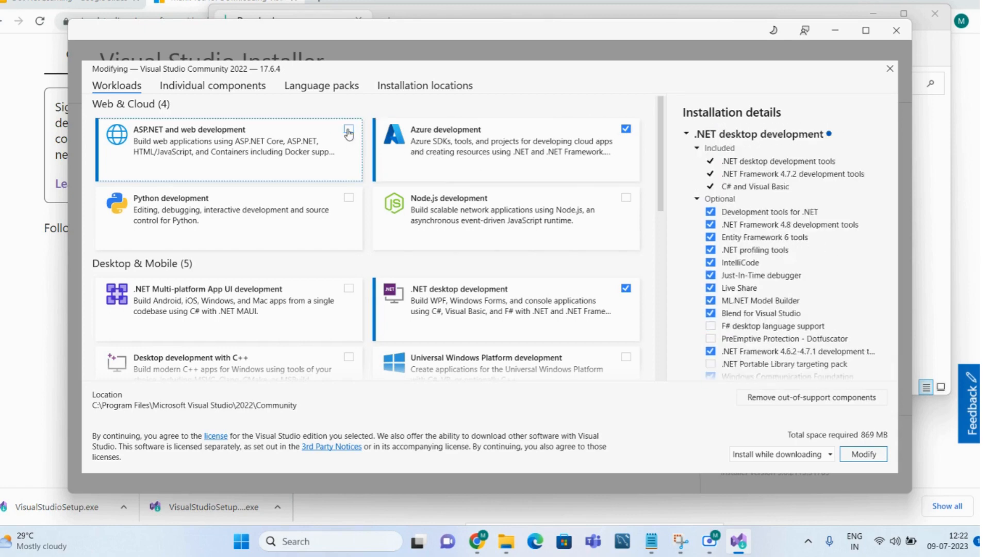
left_click(348, 129)
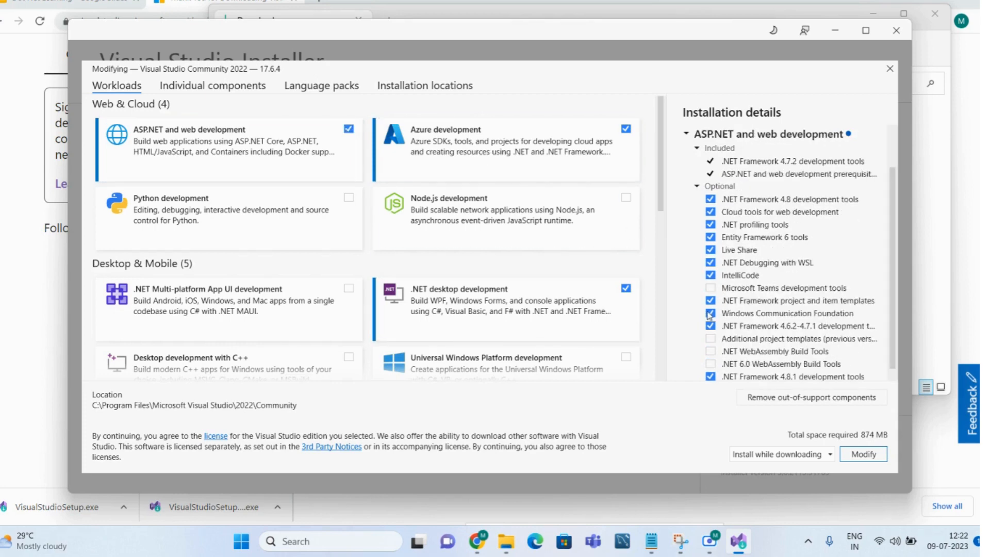
left_click(711, 290)
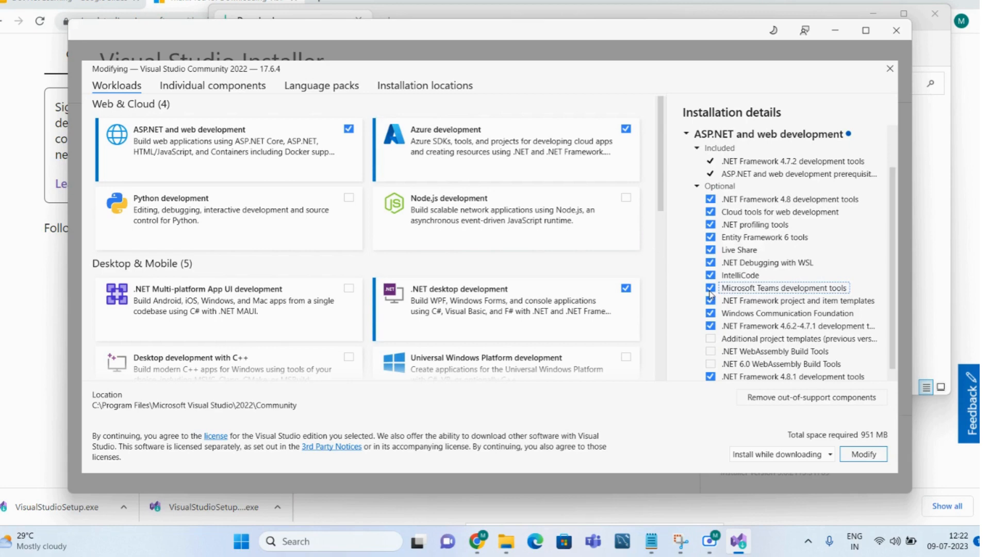
left_click(712, 339)
left_click(711, 351)
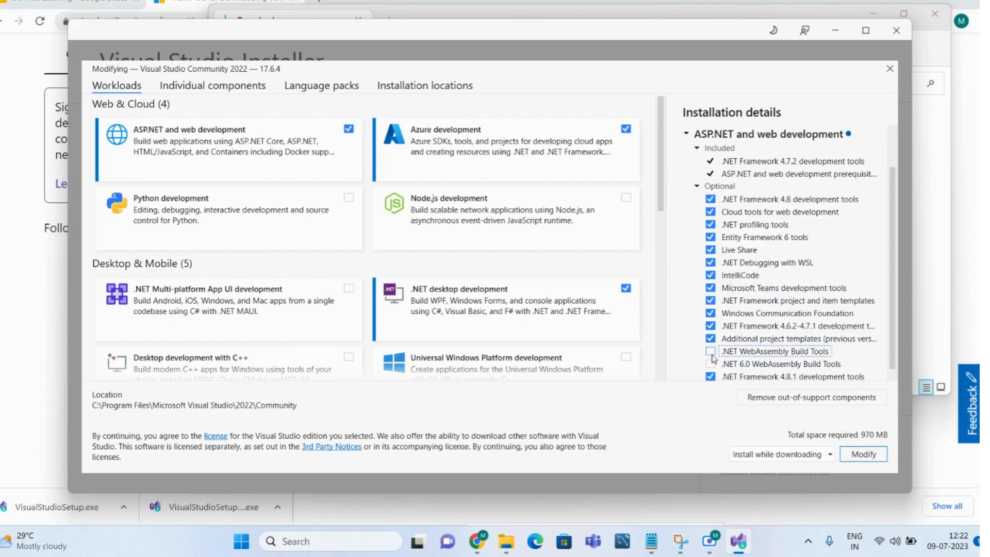
left_click(711, 364)
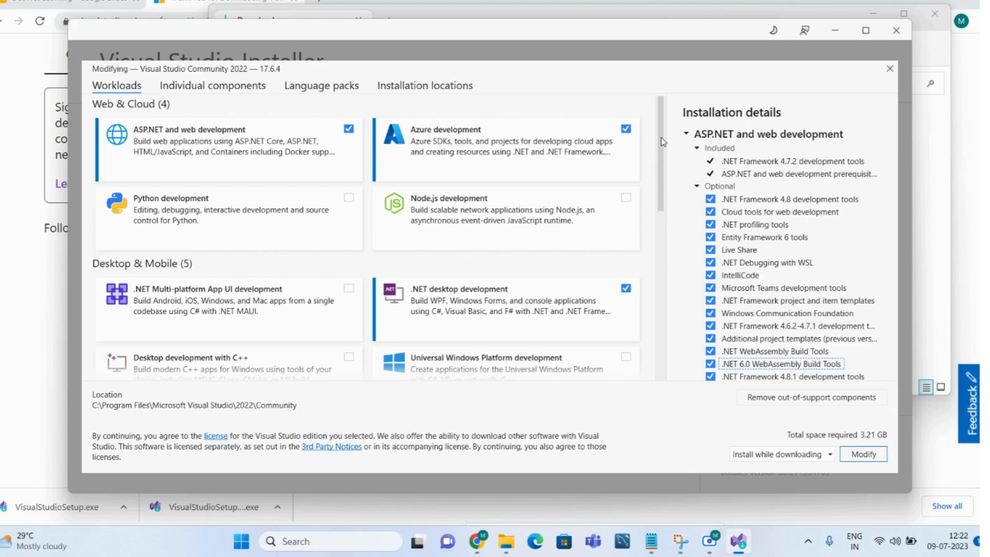
Step: Review the remaining workloads down to Other Toolsets, and close the installer without modifying along with the Downloads folder
left_click_drag(664, 142, 665, 289)
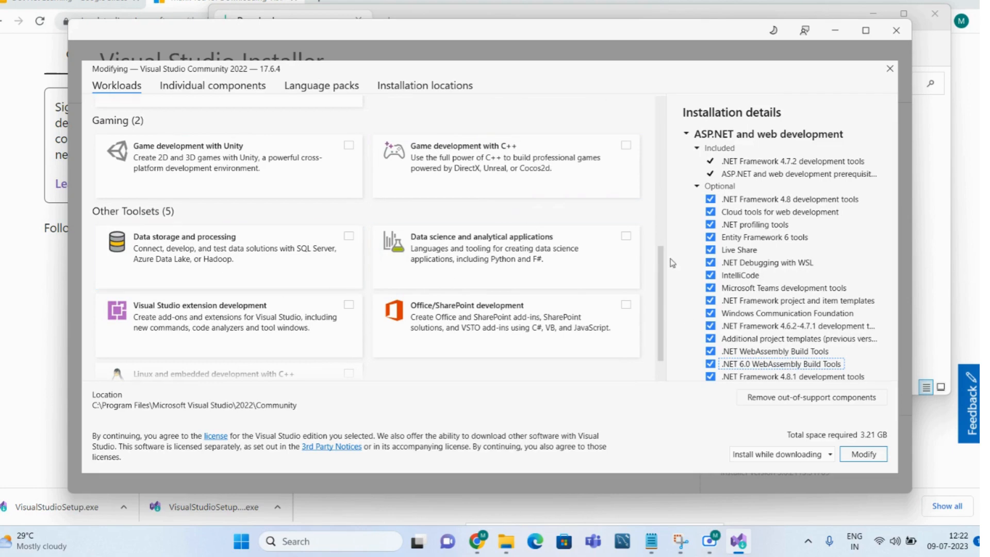
left_click_drag(662, 261, 674, 351)
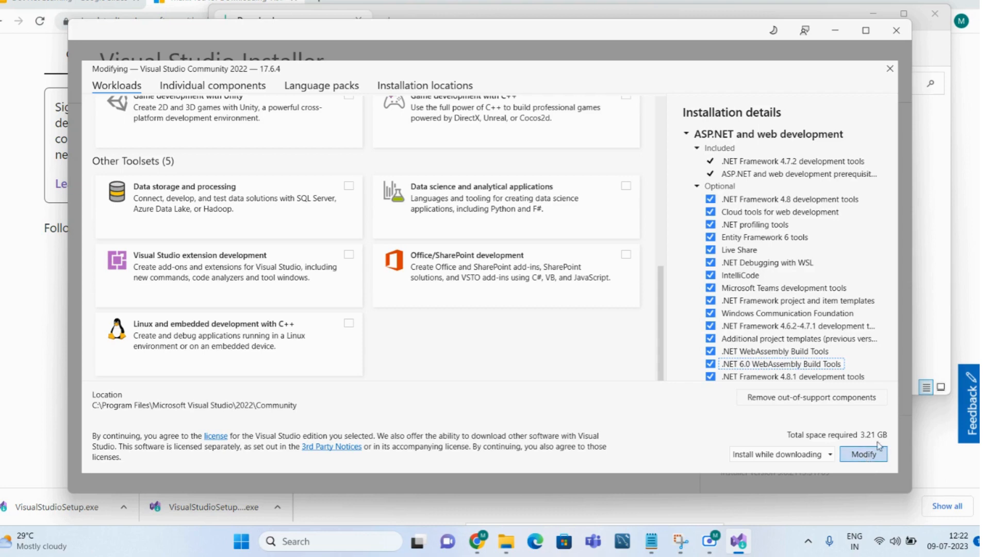
left_click(898, 32)
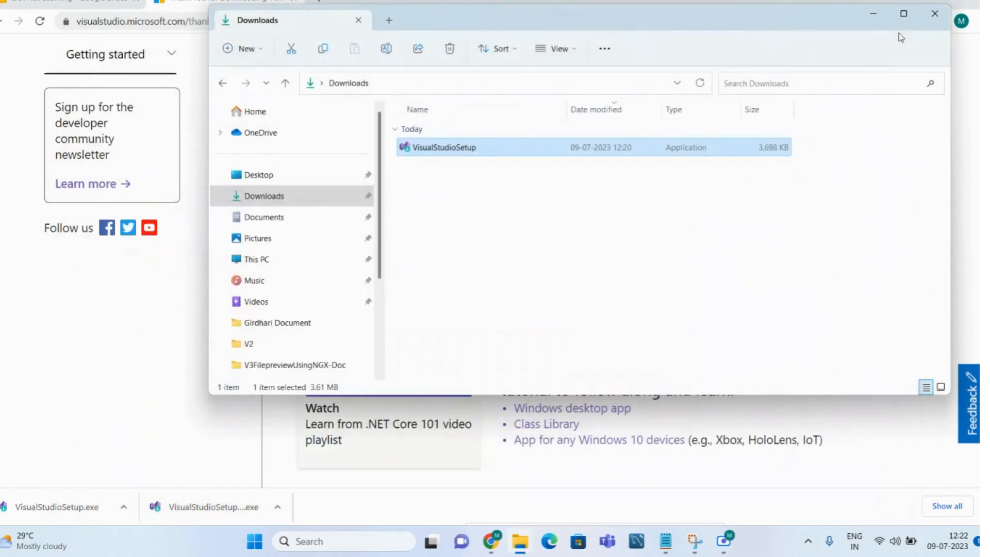
left_click(937, 15)
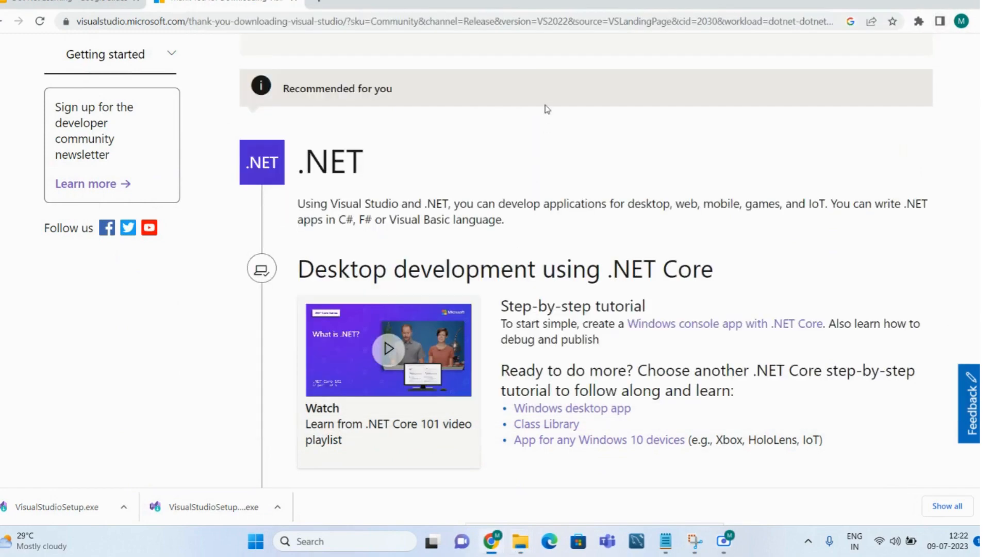
Step: Open Visual Studio Installer from the Windows search and bring up the modification options for Visual Studio Community 2022
left_click(317, 541)
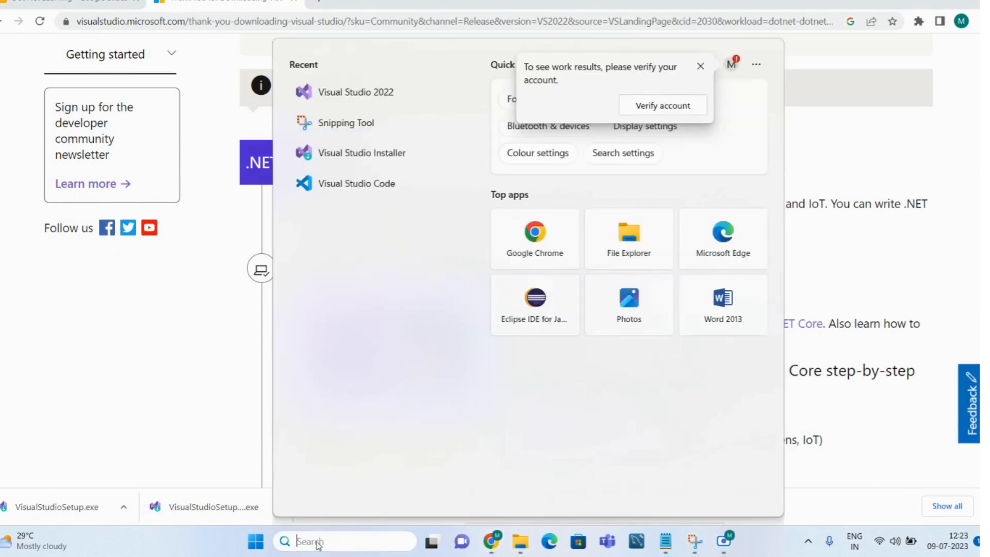
left_click(363, 158)
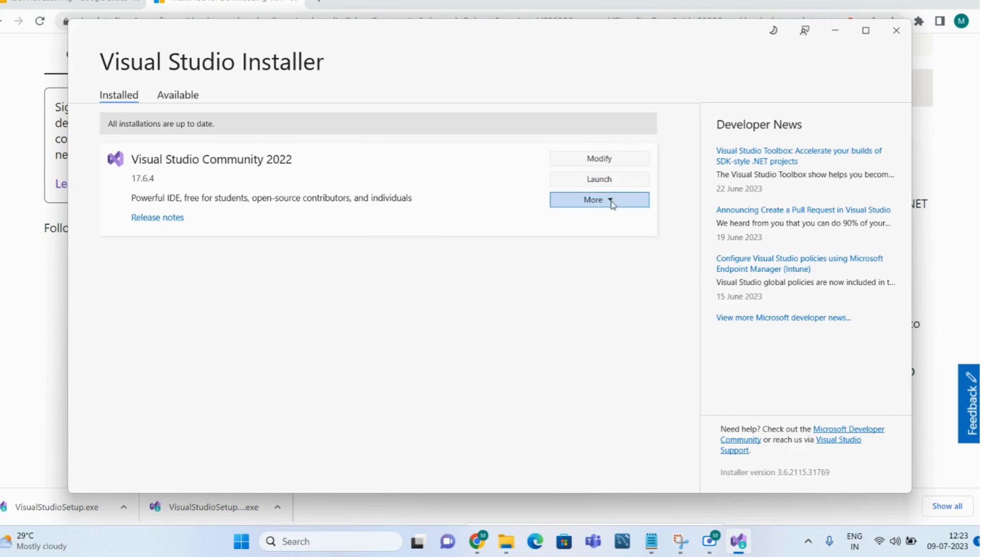
left_click(597, 160)
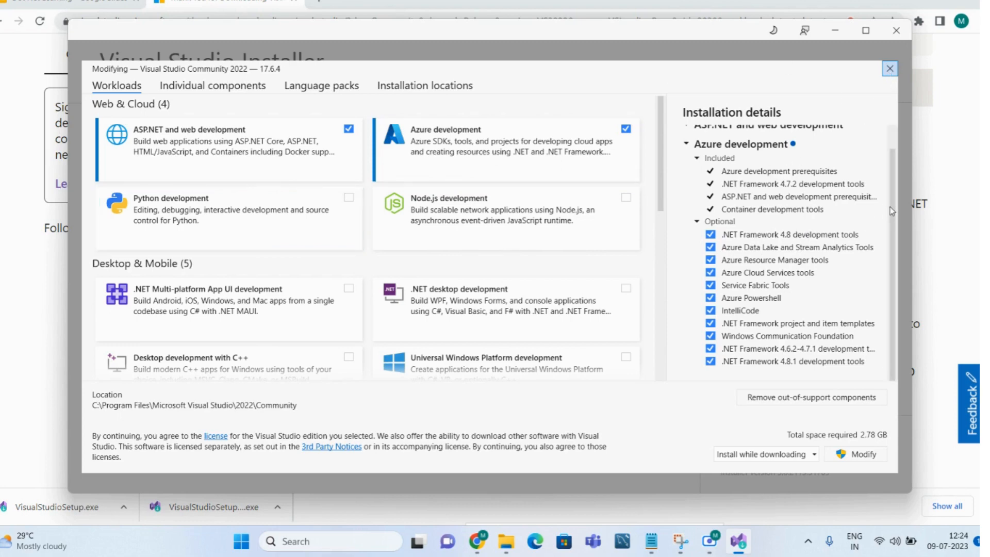
Step: Select the .NET desktop development workload alongside ASP.NET and Azure development, and close the installer without applying the modification
scroll(890, 208, "up", 1)
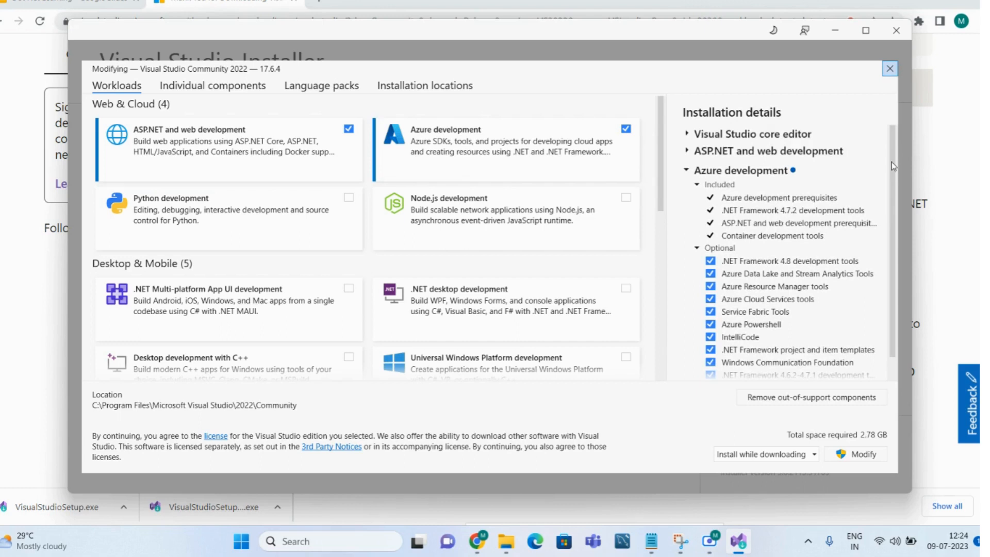
scroll(896, 201, "down", 1)
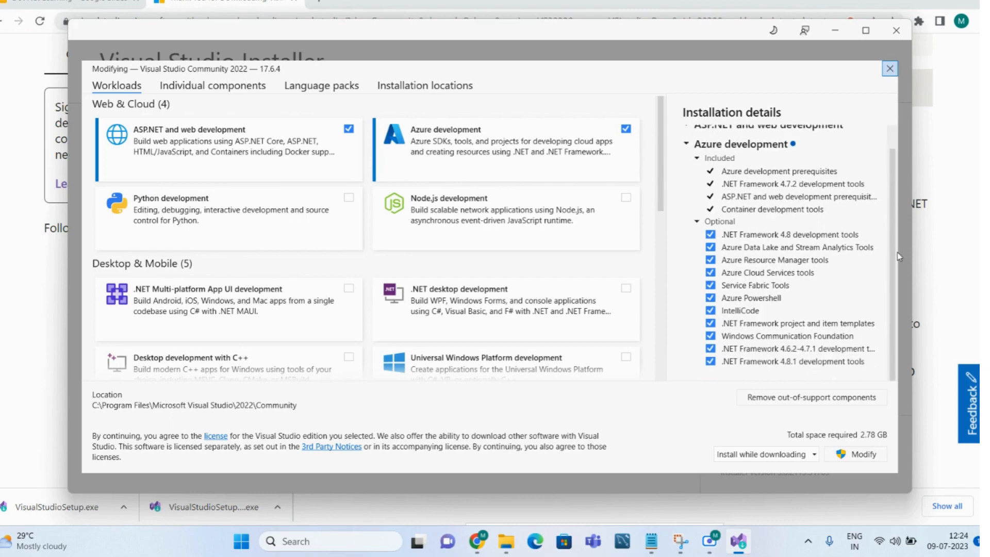
left_click(350, 140)
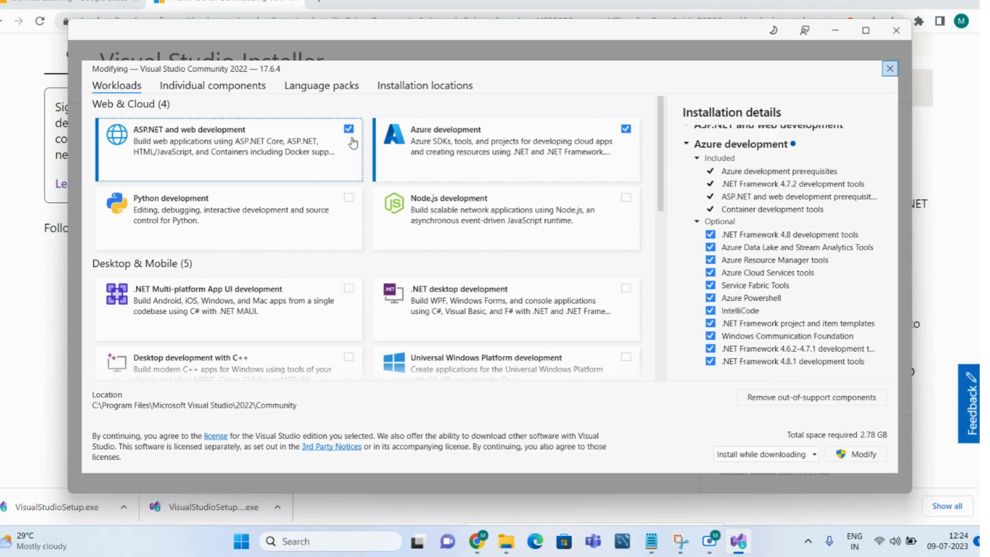
left_click_drag(661, 165, 674, 209)
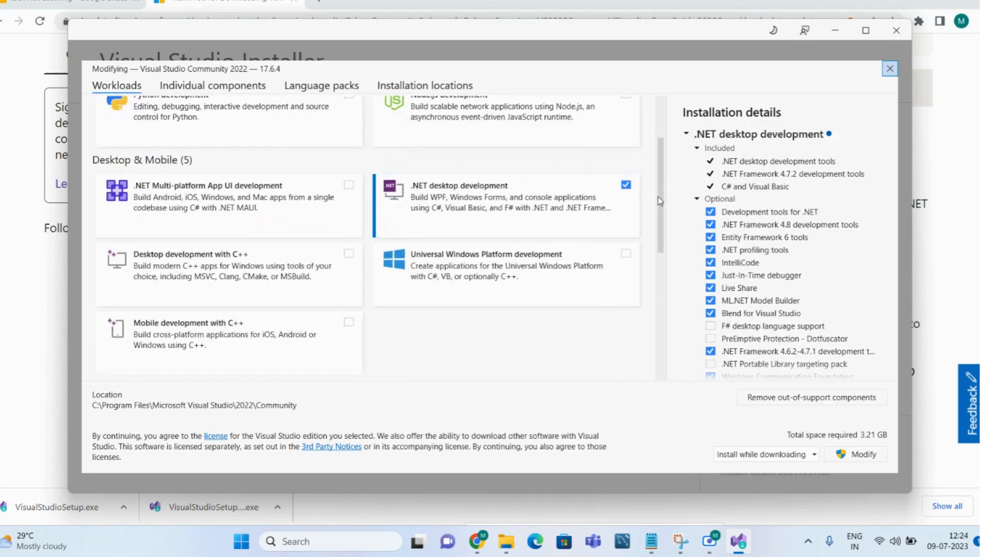
scroll(658, 197, "up", 3)
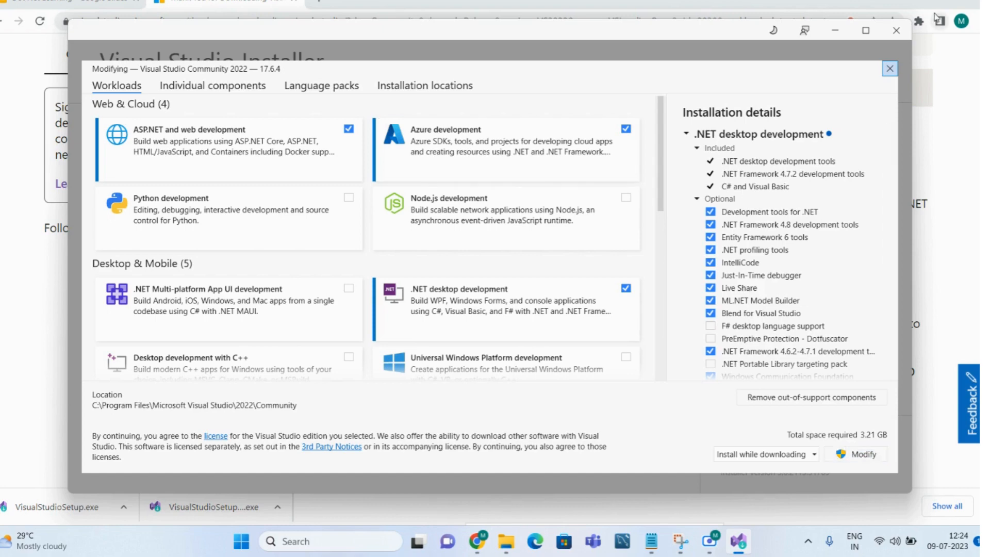
left_click(896, 32)
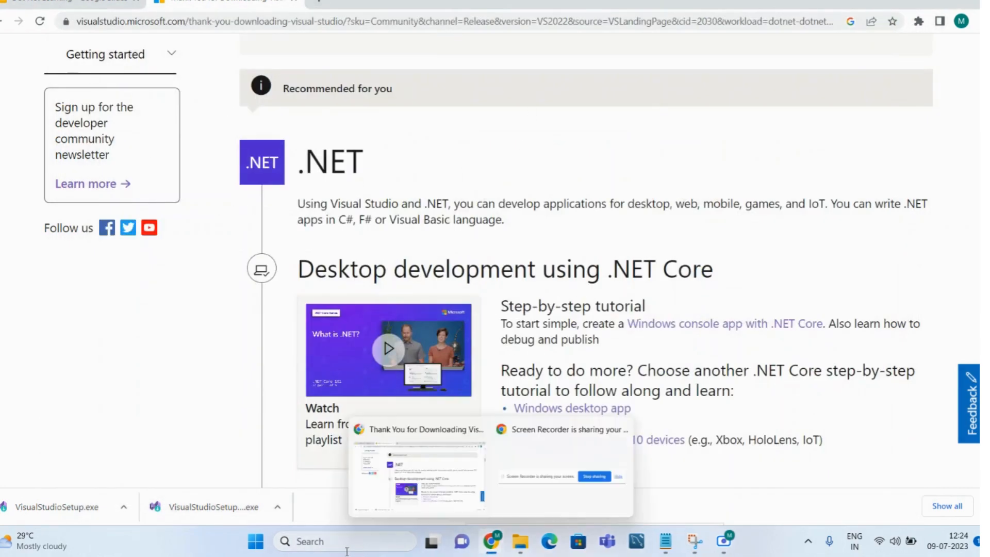
Step: Search Windows for "vi" and launch Visual Studio 2022
left_click(317, 542)
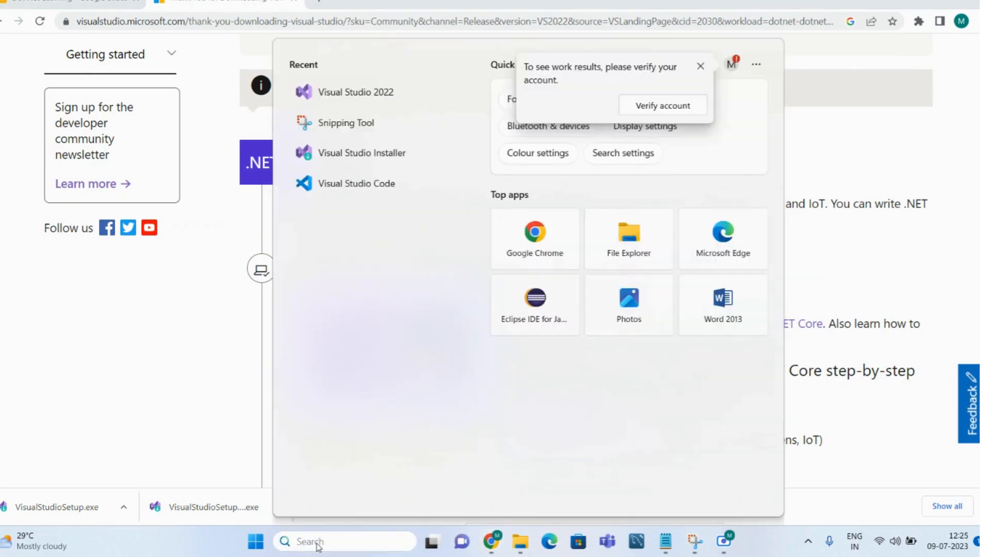
type("vi")
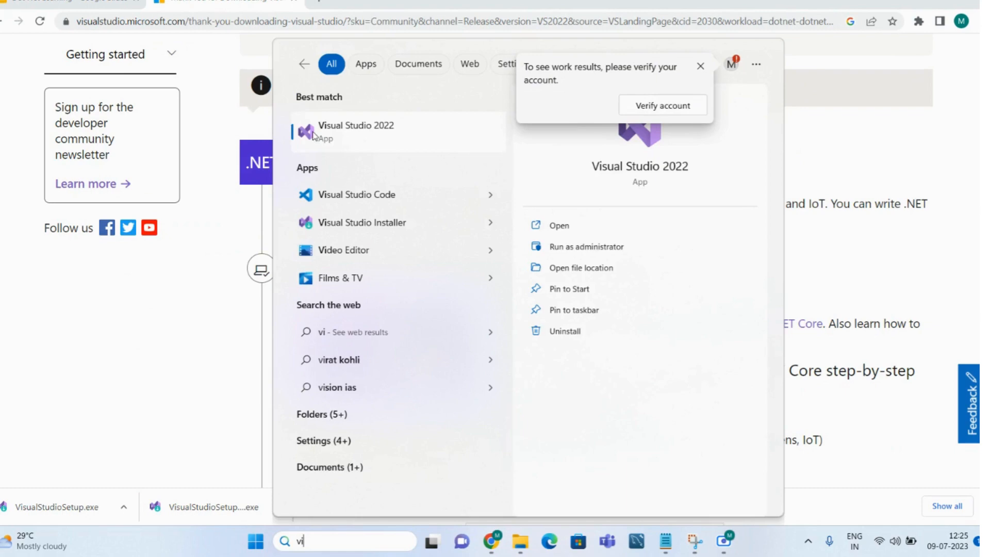
left_click(390, 132)
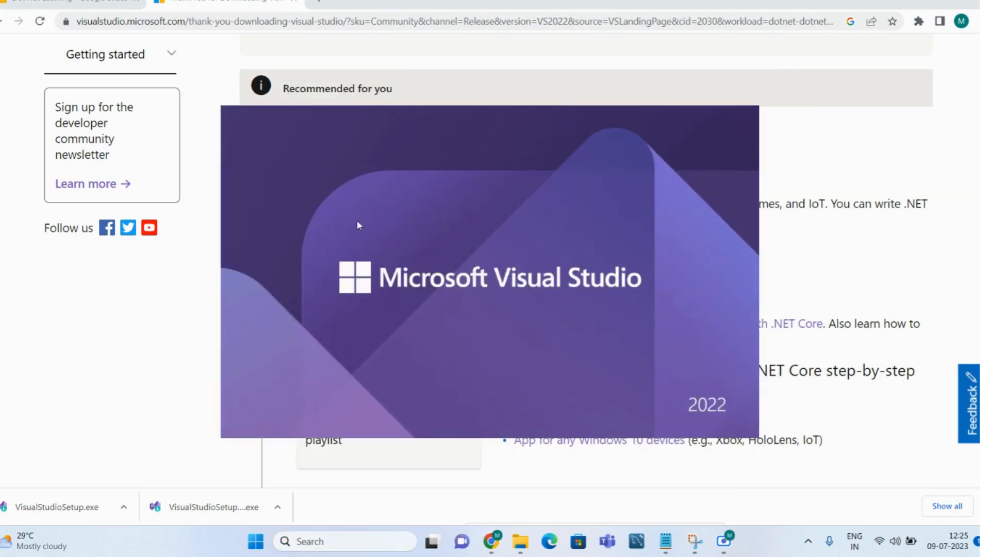